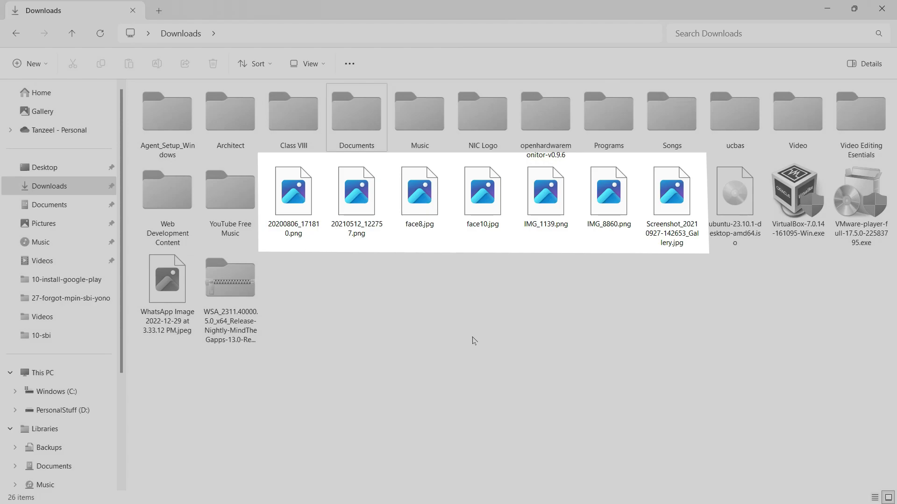
# Step: Restore down the maximized Downloads Explorer window
pyautogui.click(562, 350)
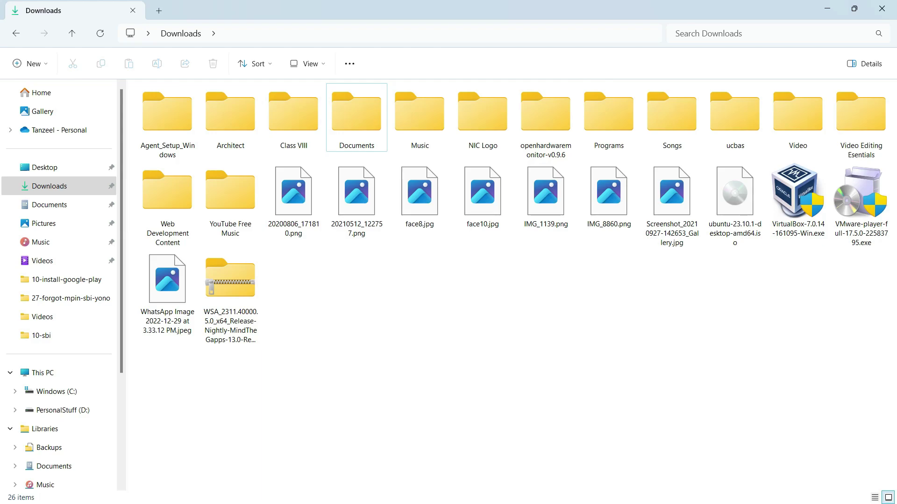
# Step: Un-maximize the Explorer window and open the Start button's system-tools menu for Task Manager
pyautogui.click(853, 9)
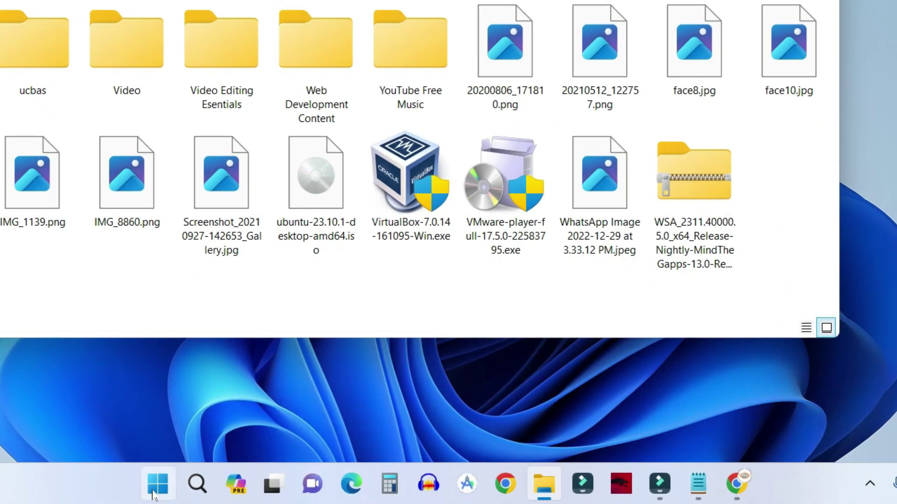
pyautogui.rightClick(155, 492)
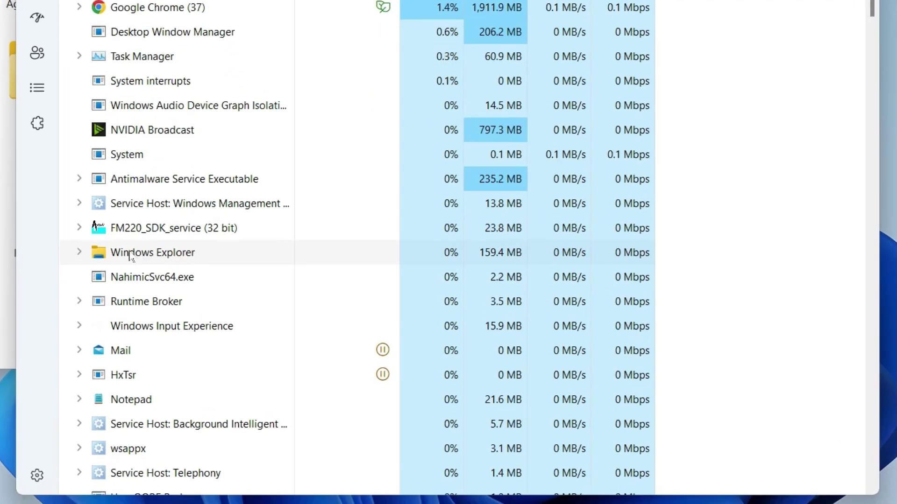
# Step: Restart the Windows Explorer process, then close Task Manager
pyautogui.rightClick(129, 255)
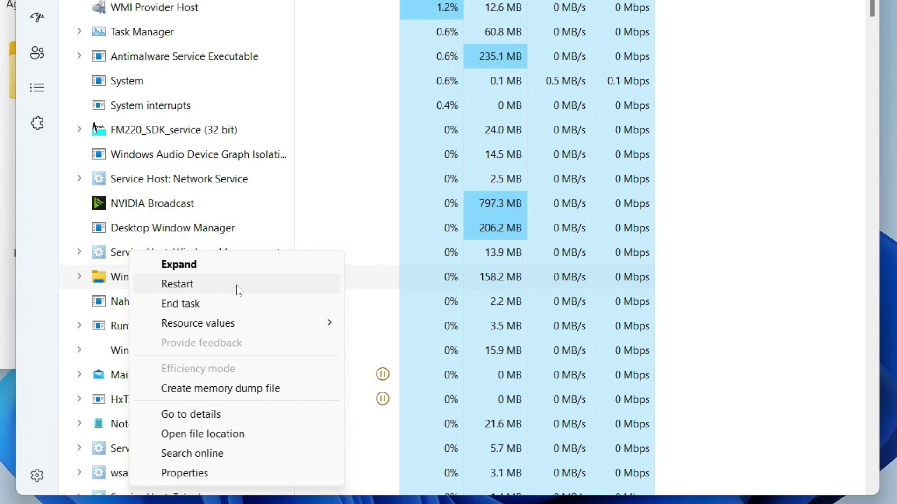
pyautogui.click(237, 286)
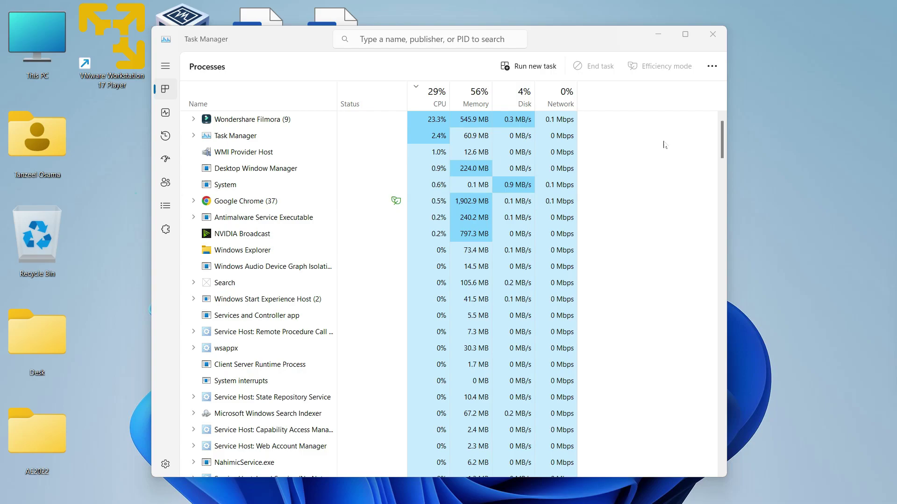
pyautogui.click(721, 29)
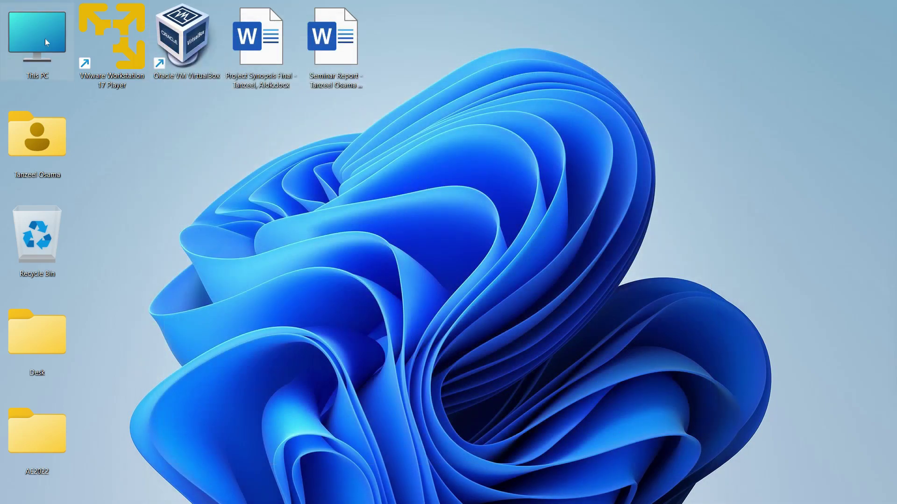
# Step: Open This PC from the desktop and navigate to the Downloads folder
pyautogui.doubleClick(45, 39)
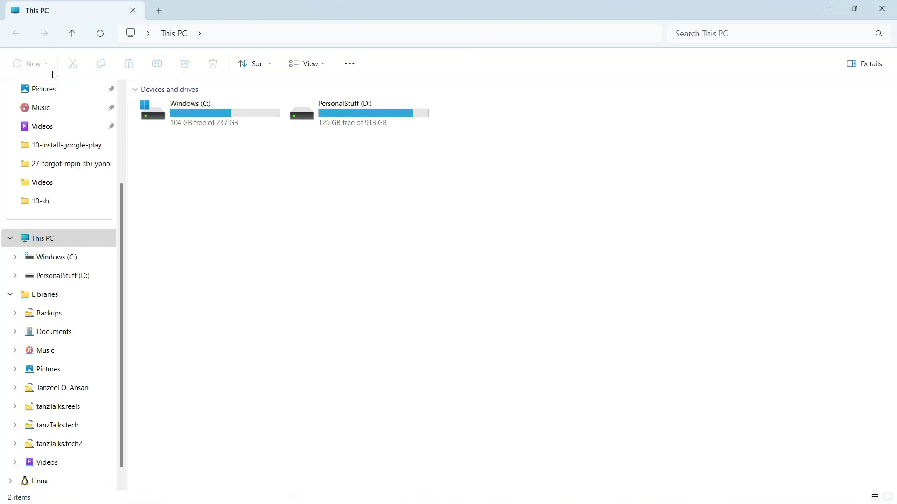
pyautogui.scroll(3, 66, 330)
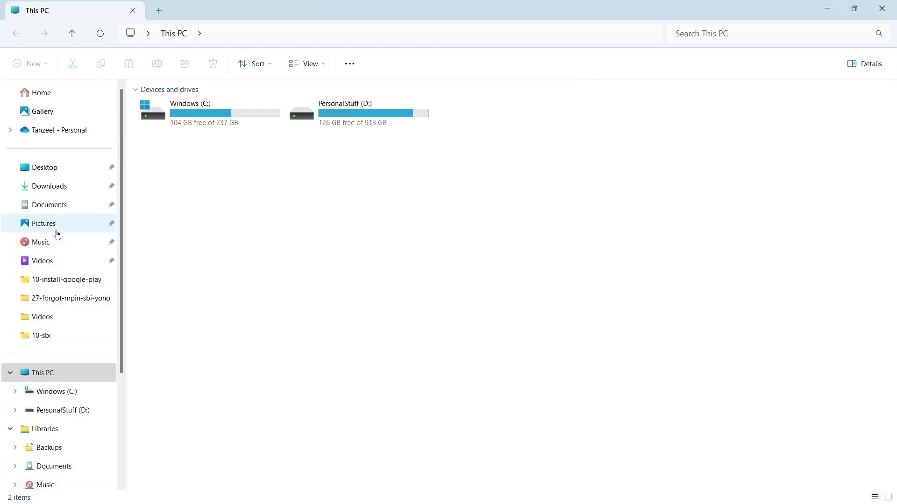
pyautogui.click(70, 190)
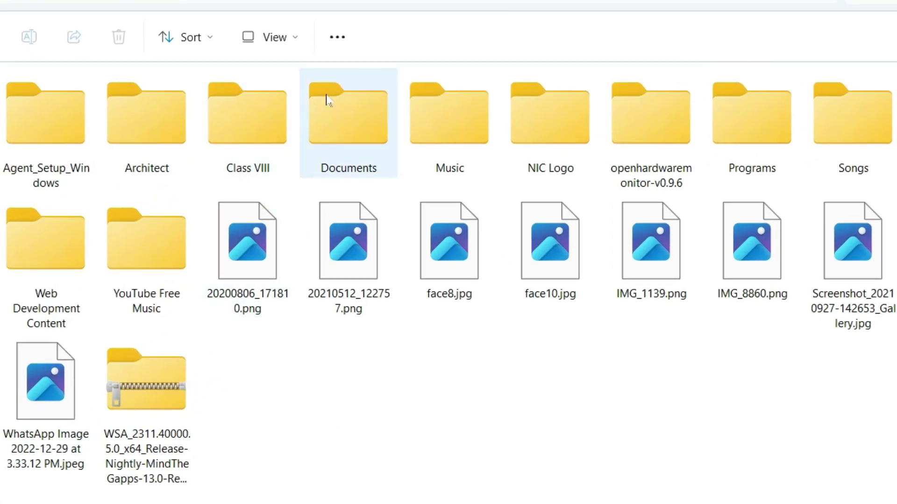
# Step: Uncheck 'Always show icons, never thumbnails' in the Folder Options View tab and apply
pyautogui.click(336, 37)
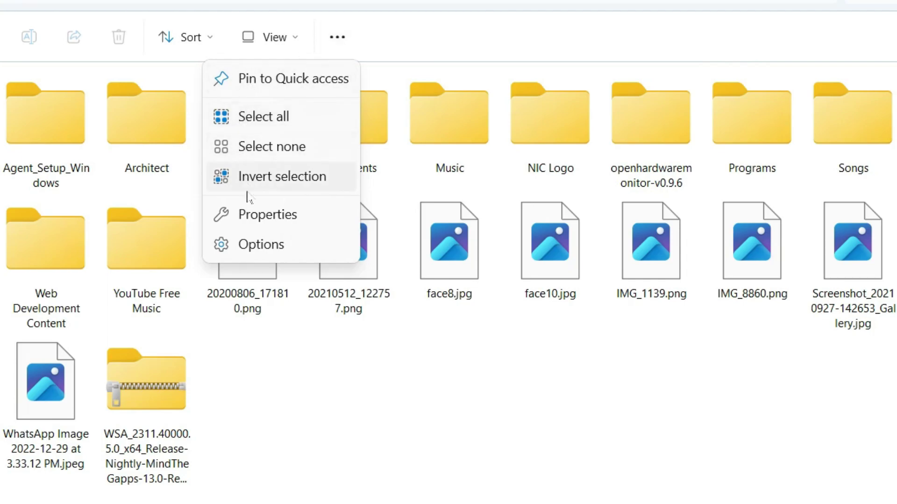
pyautogui.click(253, 246)
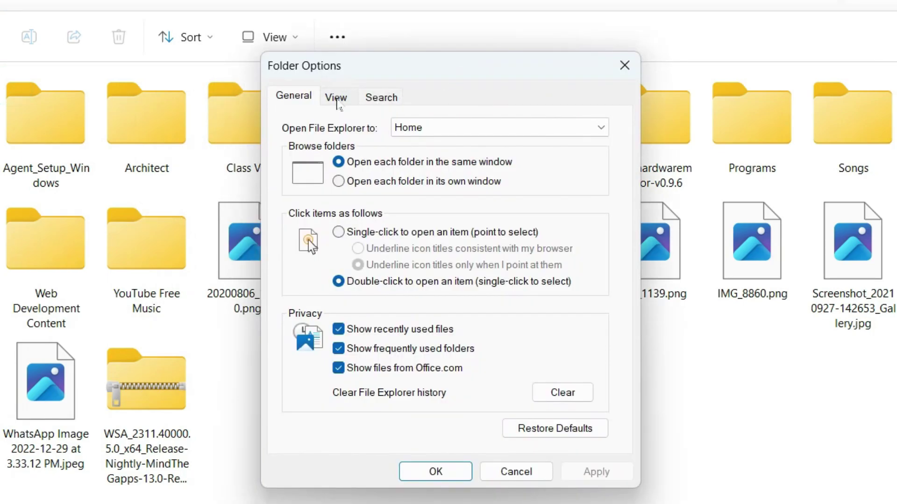
pyautogui.click(337, 98)
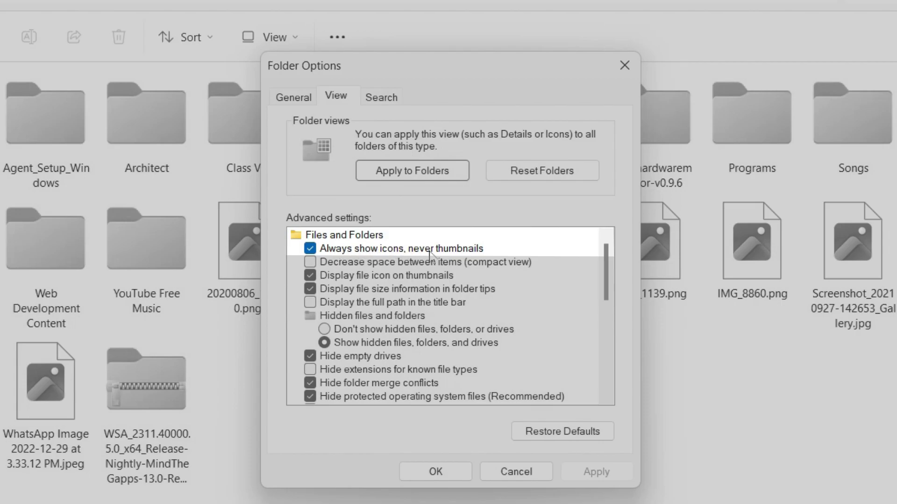
pyautogui.click(311, 250)
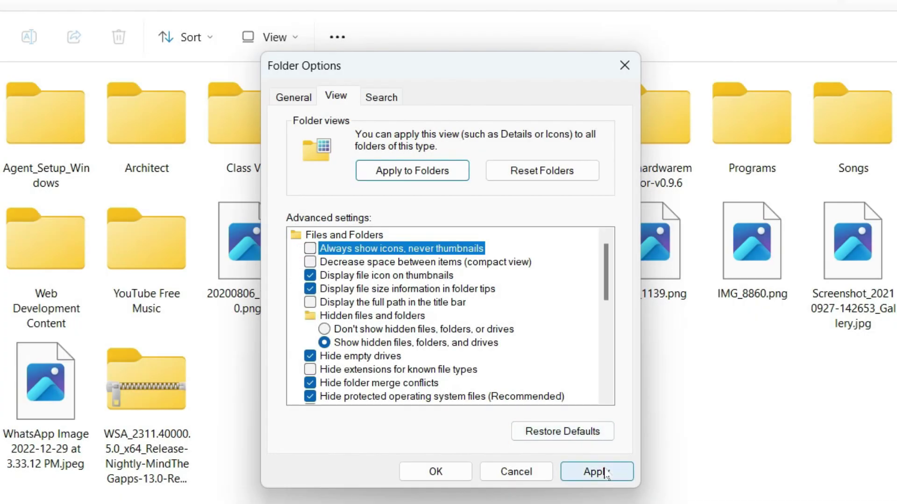
pyautogui.click(602, 469)
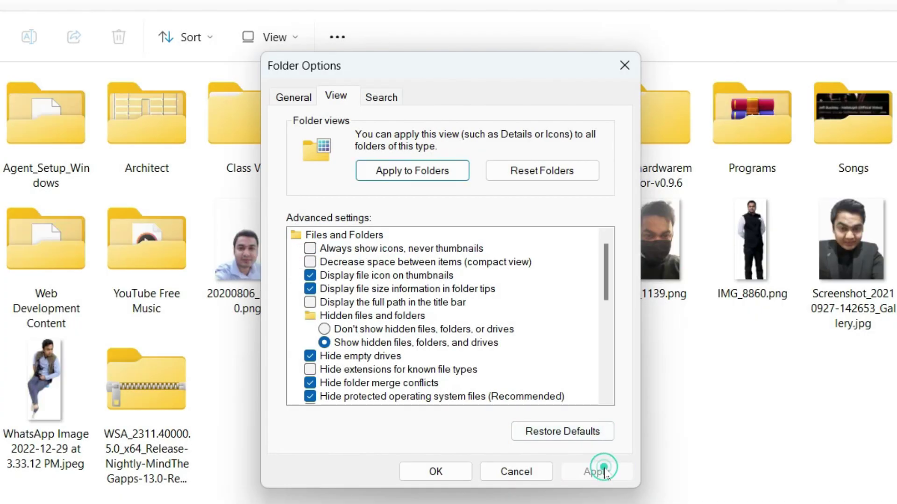
pyautogui.click(449, 471)
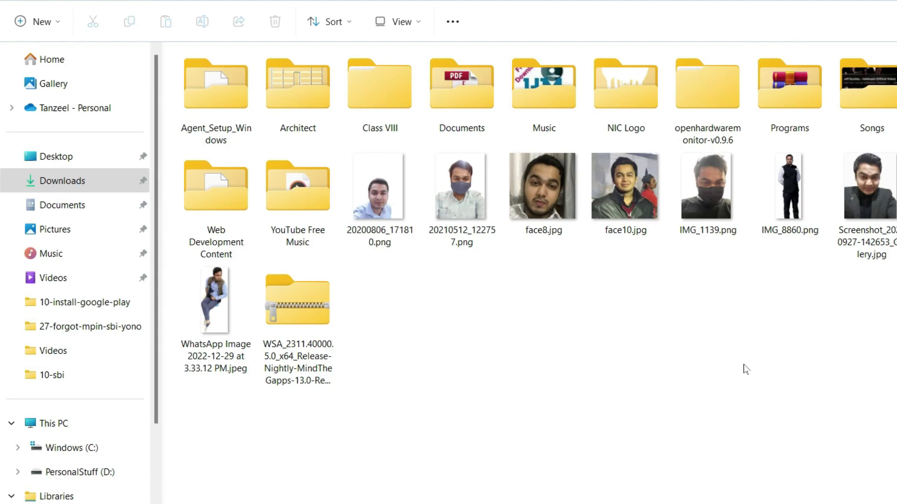
# Step: Start Disk Cleanup for the Windows (C:) drive from This PC
pyautogui.click(51, 422)
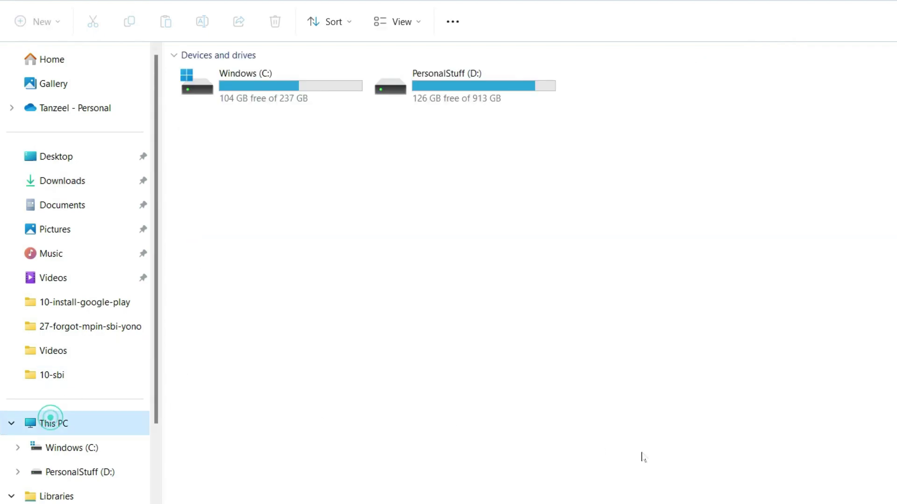
pyautogui.click(287, 93)
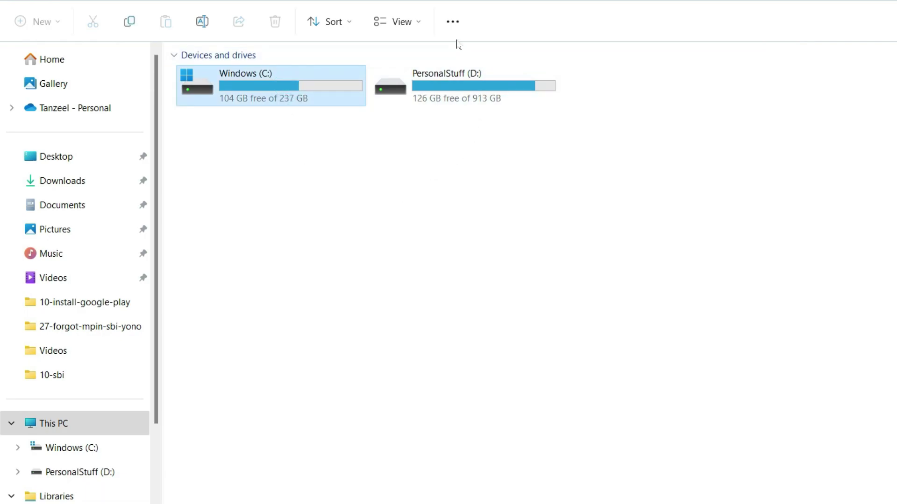
pyautogui.click(454, 28)
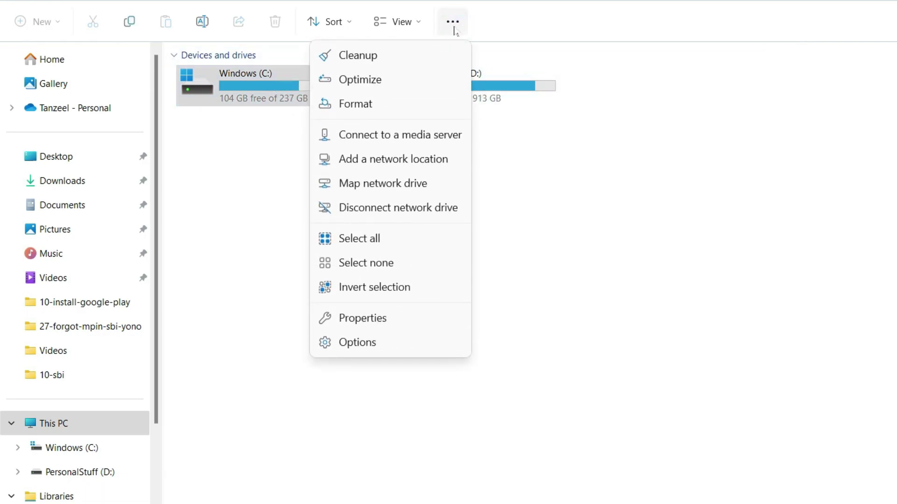
pyautogui.click(411, 60)
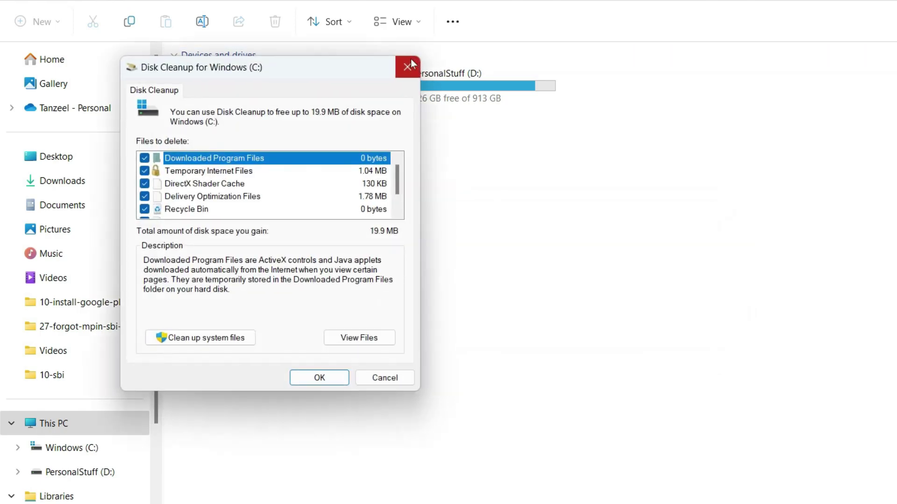
# Step: Permanently delete the checked files, including Thumbnails, then return to Downloads
pyautogui.moveTo(319, 66); pyautogui.dragTo(588, 49)
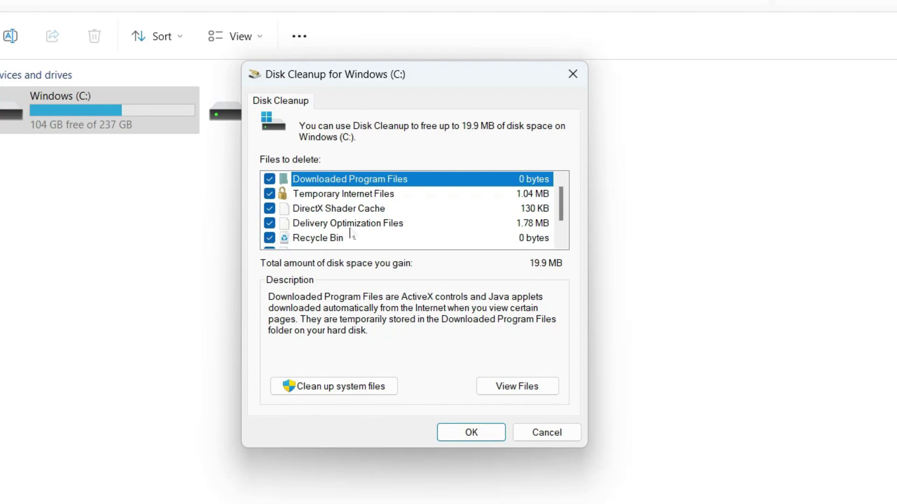
pyautogui.scroll(-1, 352, 234)
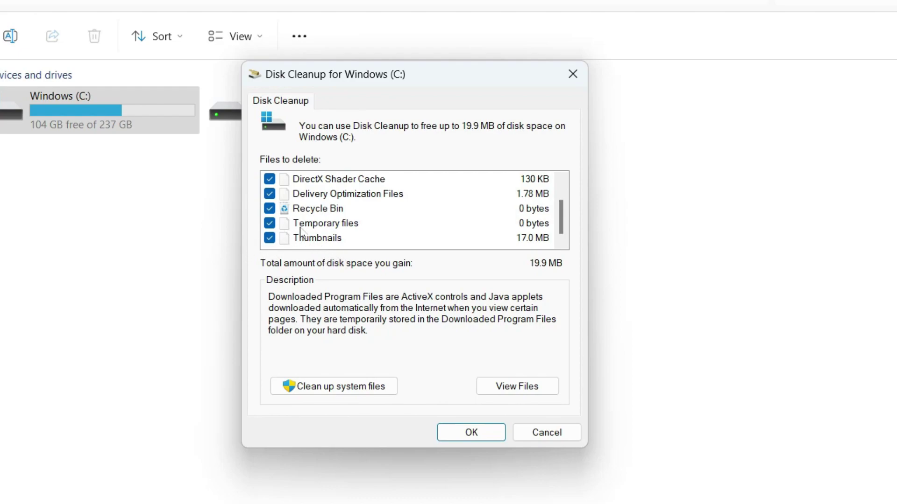
pyautogui.click(473, 429)
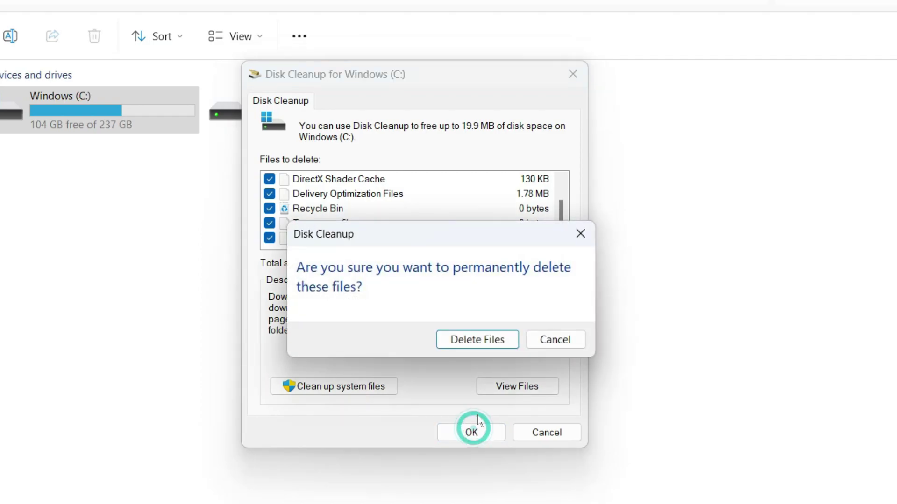
pyautogui.click(486, 342)
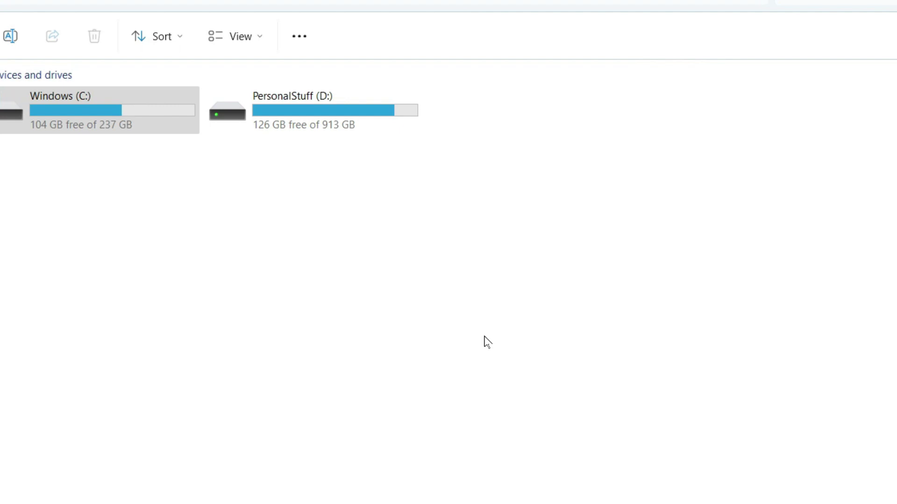
pyautogui.click(27, 225)
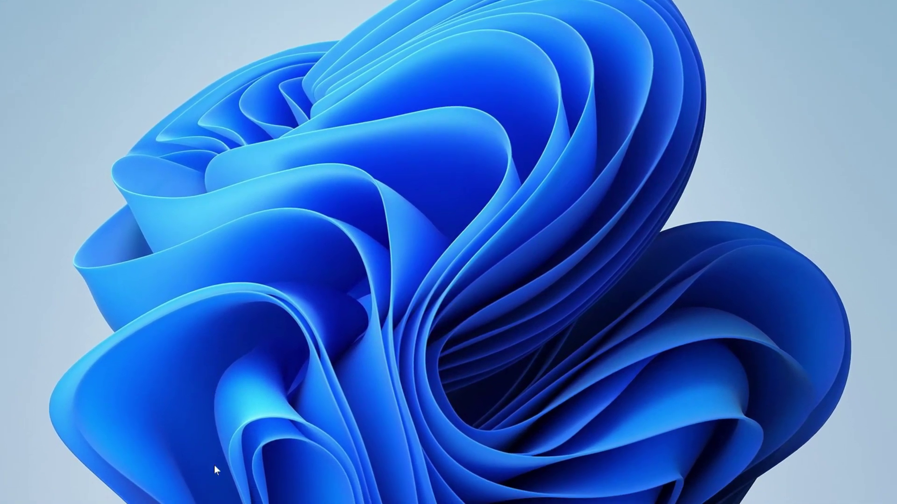
# Step: Launch cmd as administrator from Start and split the Notepad tab into its own window
pyautogui.click(207, 495)
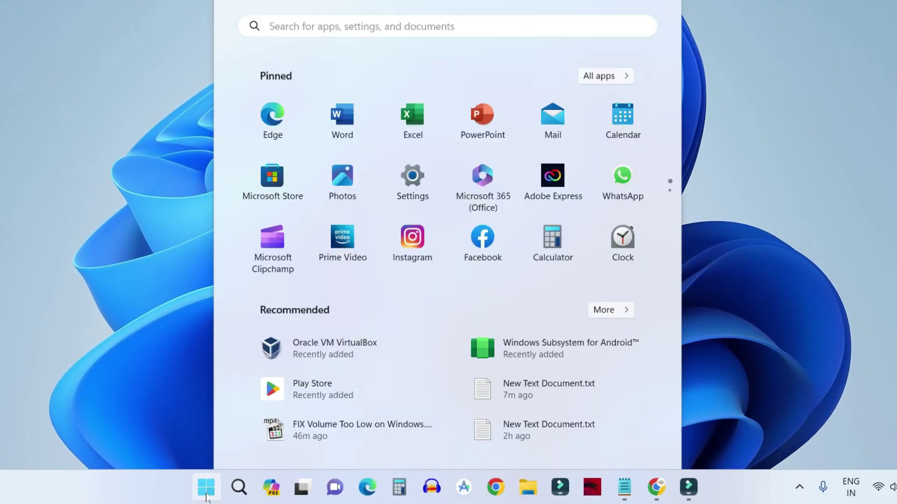
pyautogui.write('c')
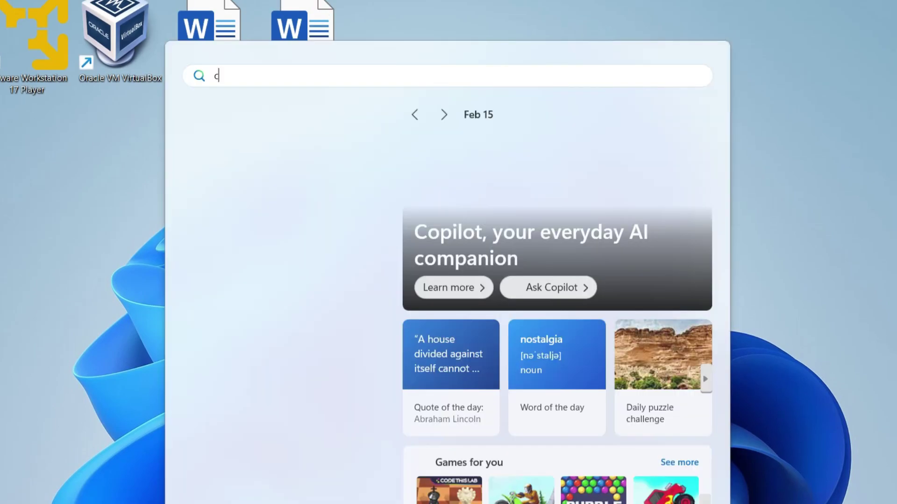
pyautogui.write('md')
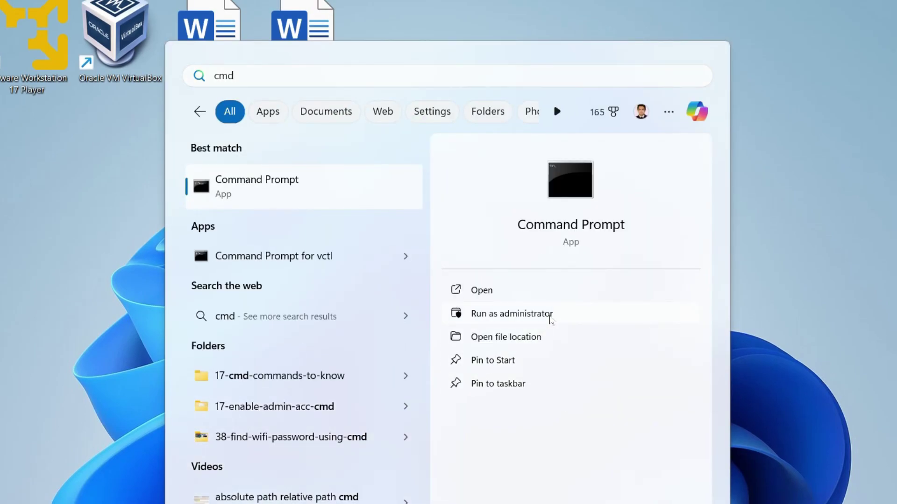
pyautogui.click(550, 319)
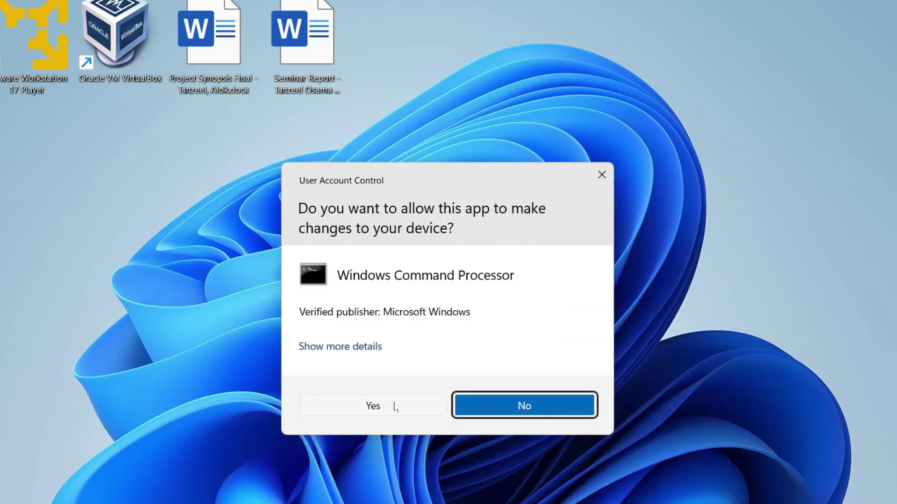
pyautogui.click(395, 406)
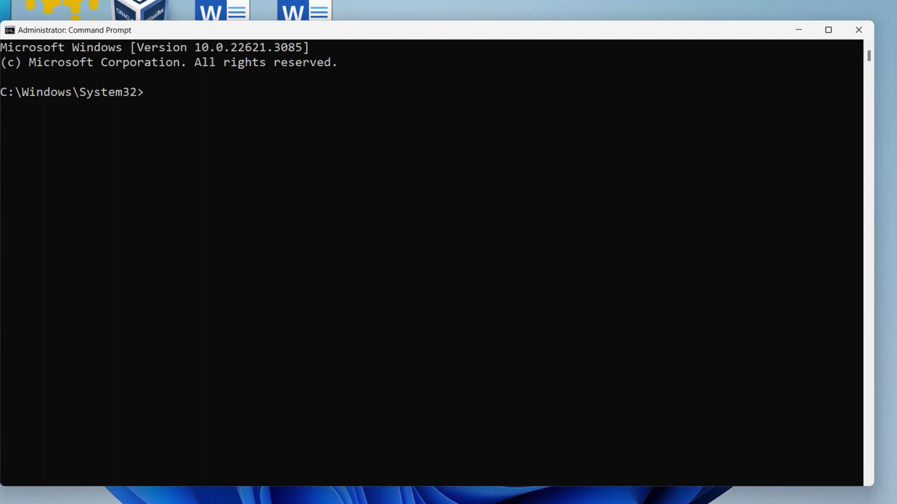
pyautogui.moveTo(681, 111)
pyautogui.mouseDown()
pyautogui.moveTo(626, 98)
pyautogui.moveTo(481, 23)
pyautogui.mouseUp()
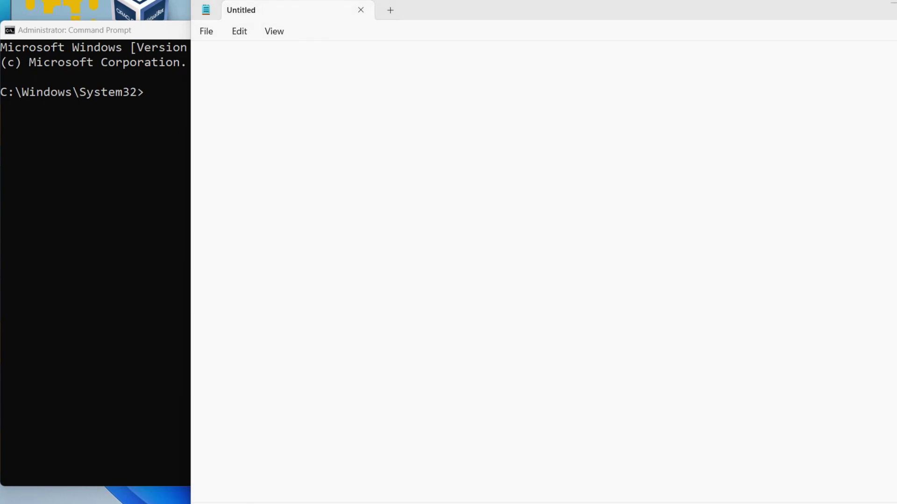
# Step: Paste the three thumbnail-cache commands into the blank note and move it aside
pyautogui.click(614, 206)
pyautogui.rightClick(615, 206)
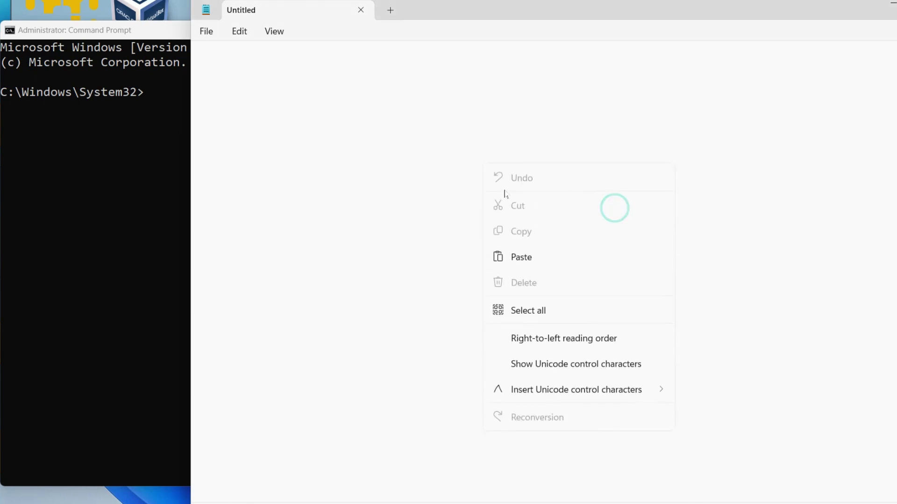
pyautogui.click(516, 256)
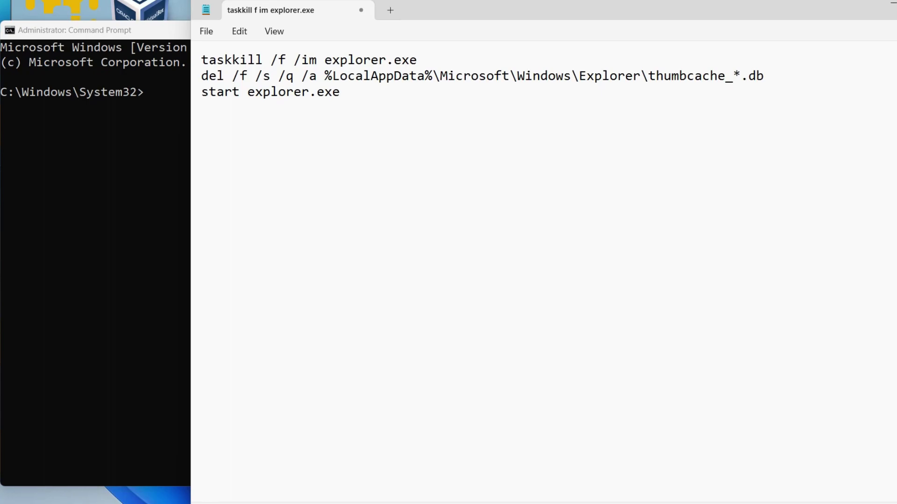
pyautogui.moveTo(455, 17)
pyautogui.mouseDown()
pyautogui.moveTo(517, 16)
pyautogui.moveTo(525, 4)
pyautogui.mouseUp()
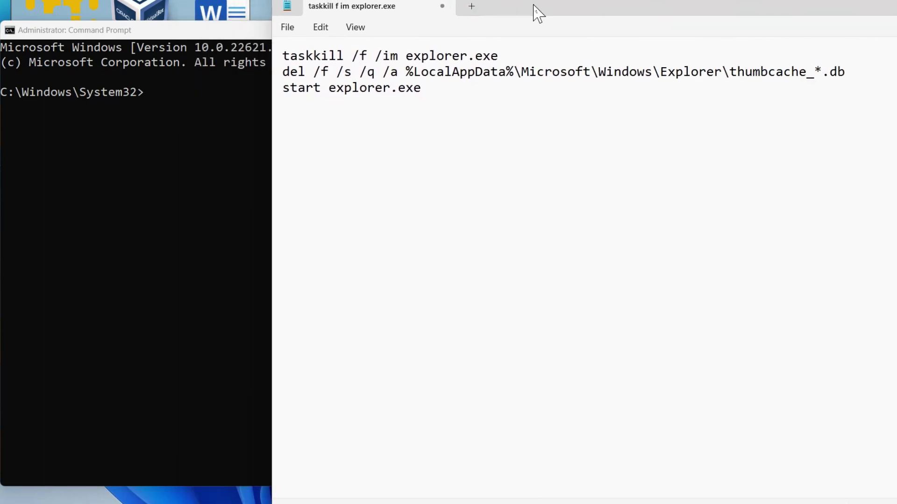
pyautogui.moveTo(537, 13); pyautogui.dragTo(545, 24)
# Step: Copy the taskkill line into the admin Command Prompt and run it to end Explorer
pyautogui.moveTo(514, 65); pyautogui.dragTo(285, 71)
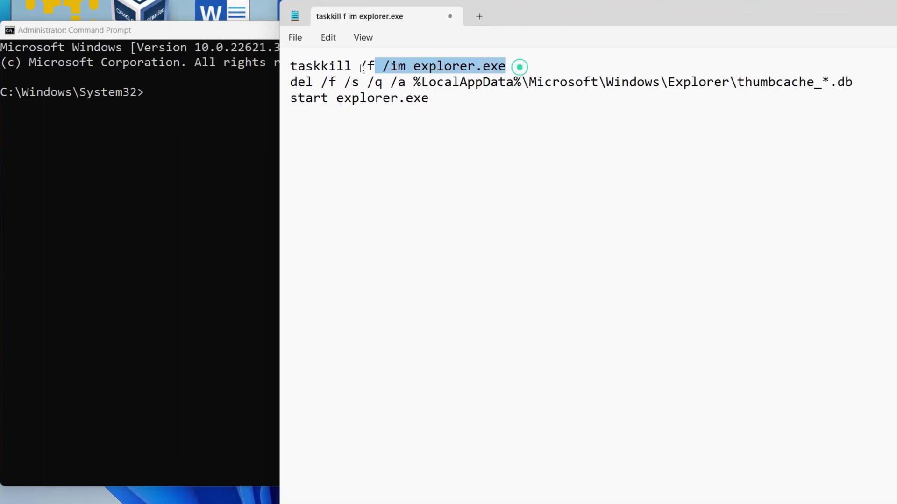
pyautogui.rightClick(299, 70)
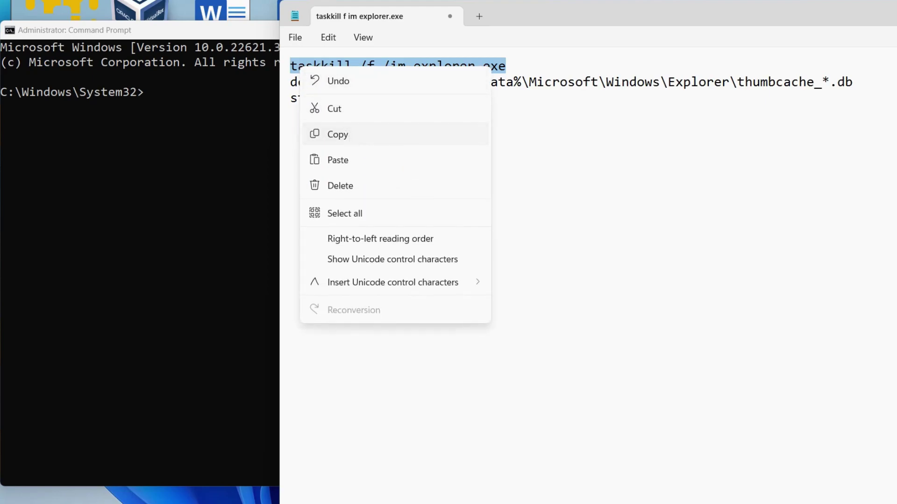
pyautogui.click(349, 136)
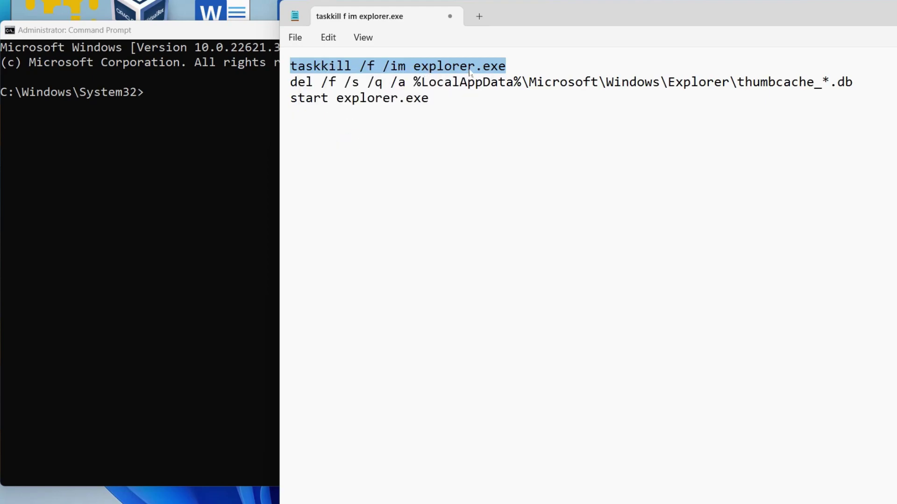
pyautogui.click(181, 90)
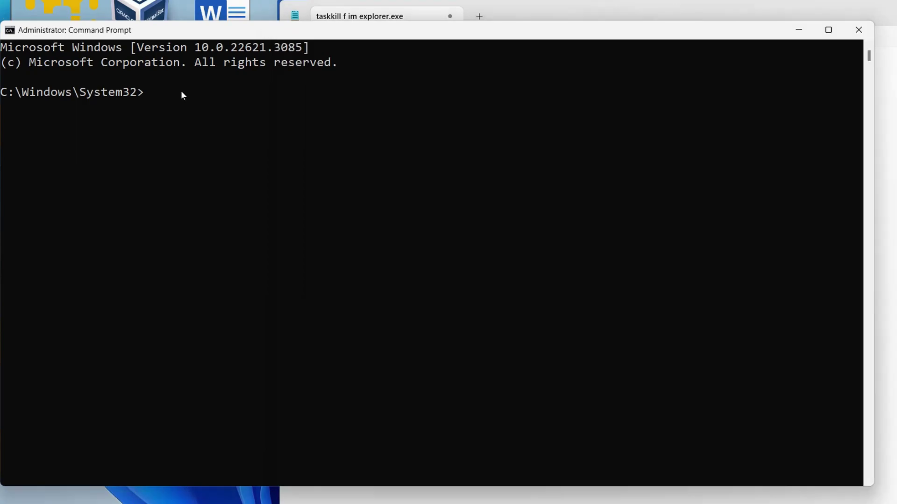
pyautogui.rightClick(159, 96)
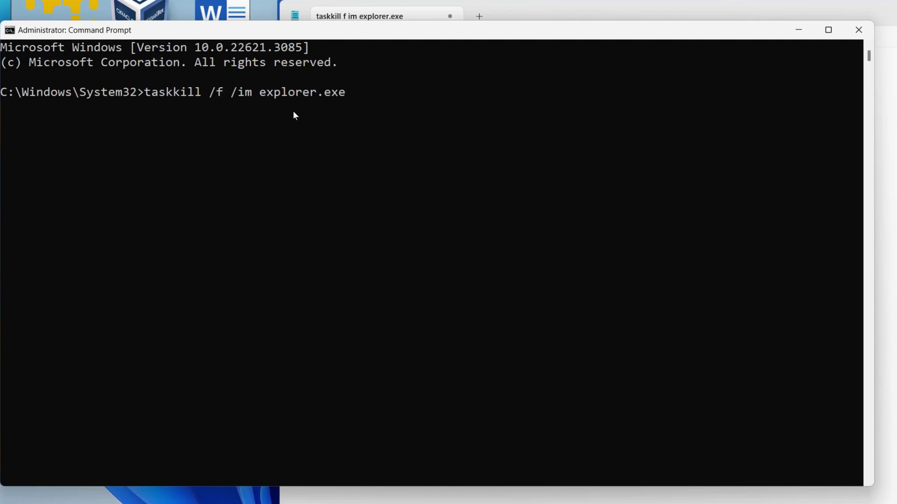
pyautogui.press('Return')
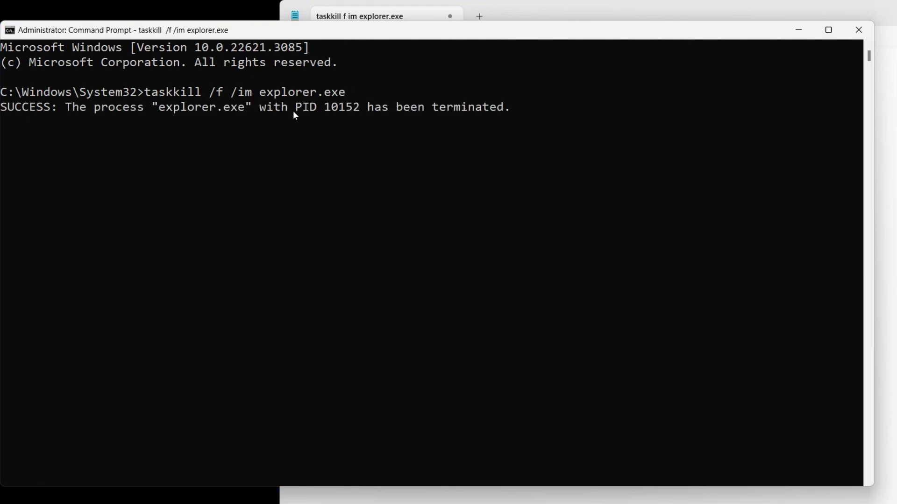
pyautogui.click(542, 12)
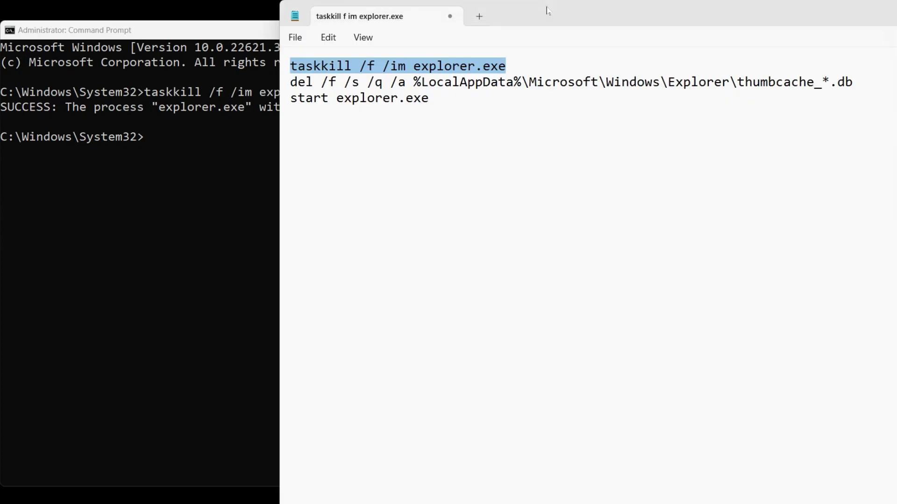
# Step: Copy the del line into Command Prompt and run it to delete the thumbcache files
pyautogui.hotkey('ctrl', 'End')
pyautogui.moveTo(863, 83); pyautogui.dragTo(292, 82)
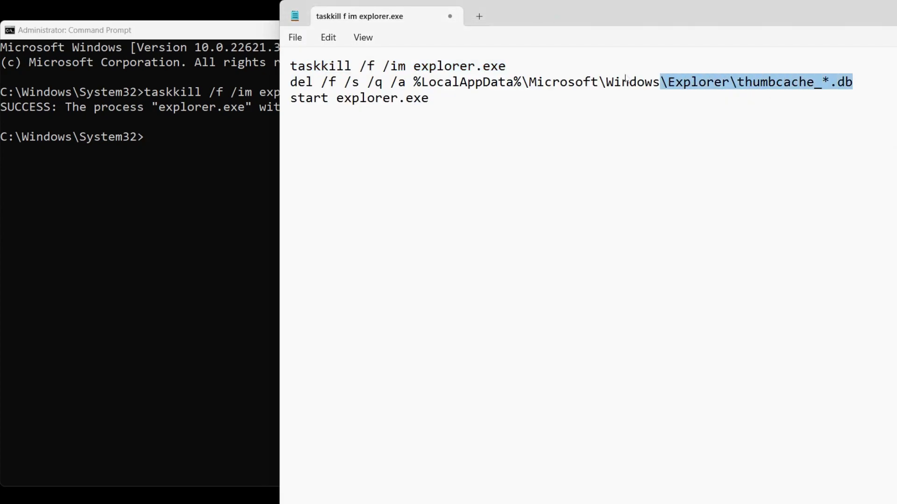
pyautogui.rightClick(301, 82)
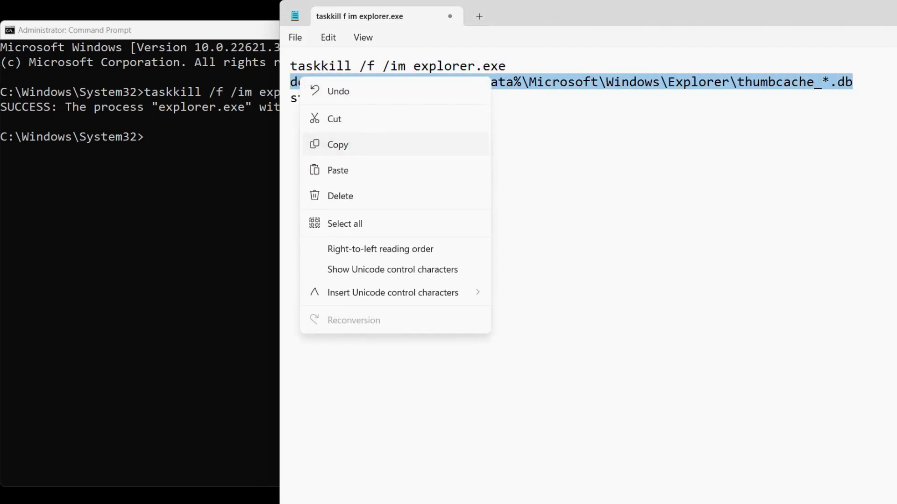
pyautogui.click(346, 144)
pyautogui.click(141, 148)
pyautogui.rightClick(142, 150)
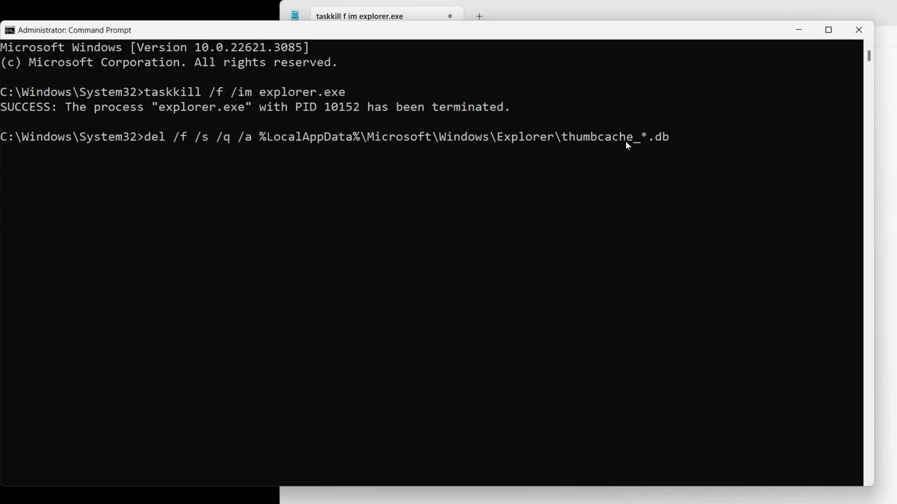
pyautogui.press('Return')
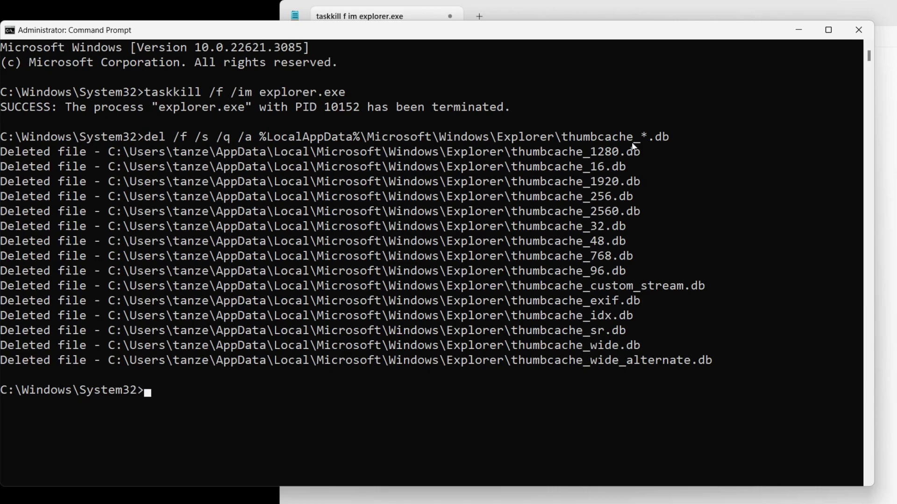
# Step: Run the copied start explorer.exe command, then close Command Prompt
pyautogui.click(639, 17)
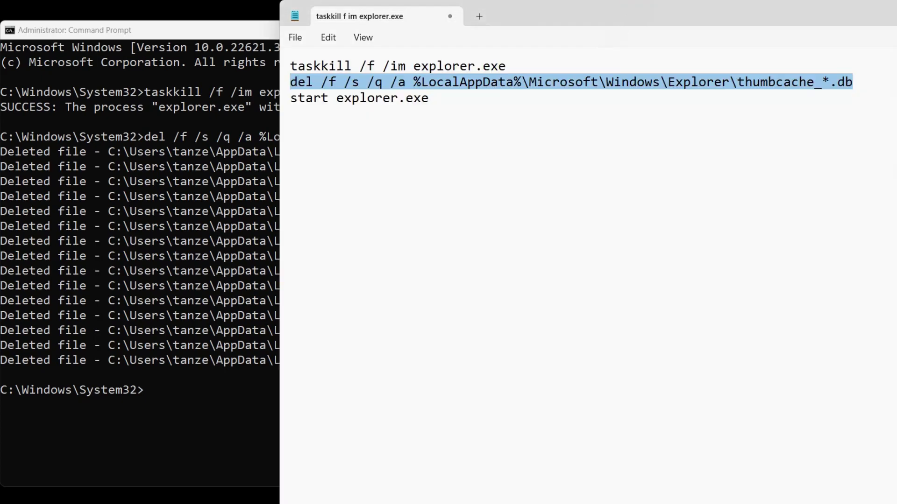
pyautogui.moveTo(449, 100); pyautogui.dragTo(291, 99)
pyautogui.rightClick(311, 99)
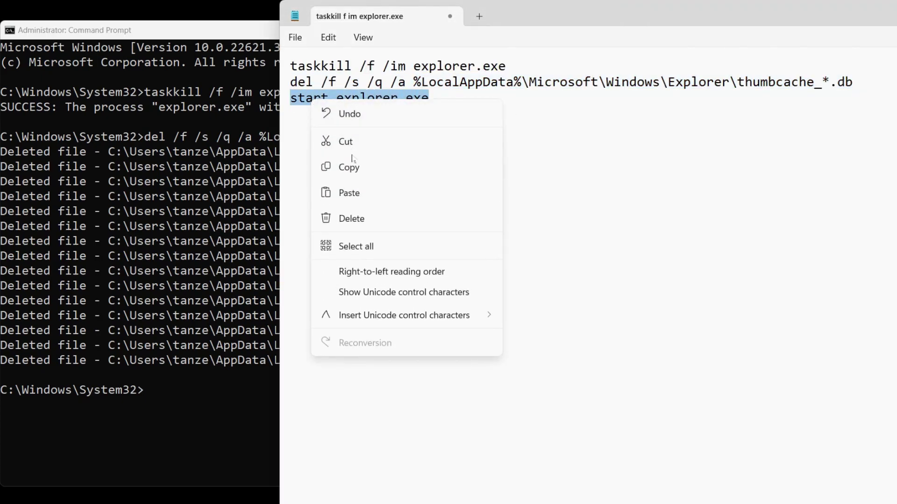
pyautogui.click(353, 167)
pyautogui.click(178, 394)
pyautogui.rightClick(160, 396)
pyautogui.press('Return')
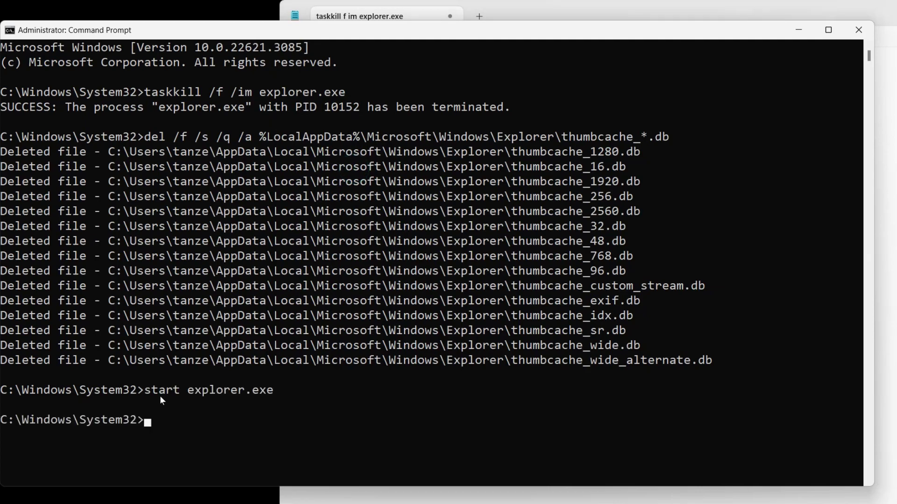
pyautogui.click(858, 29)
# Step: Close the note, open File Explorer with Win+E on Downloads, and select face8.jpg
pyautogui.click(877, 14)
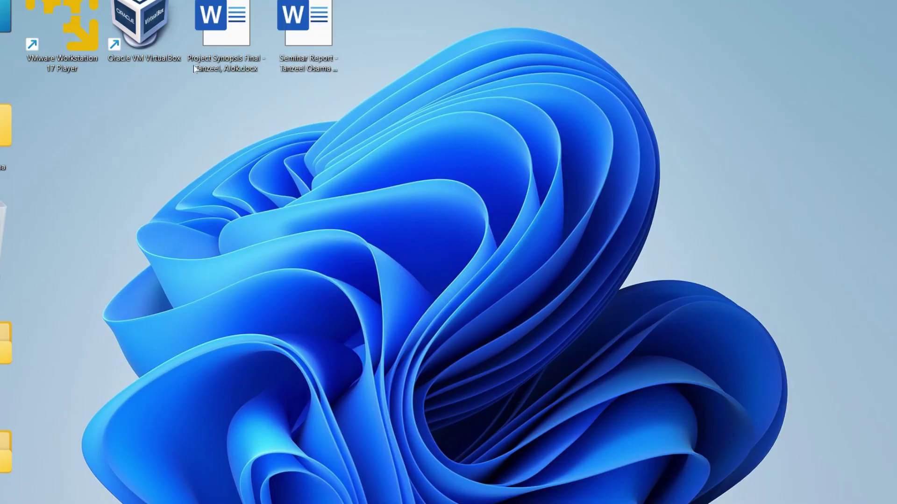
pyautogui.press('super+e')
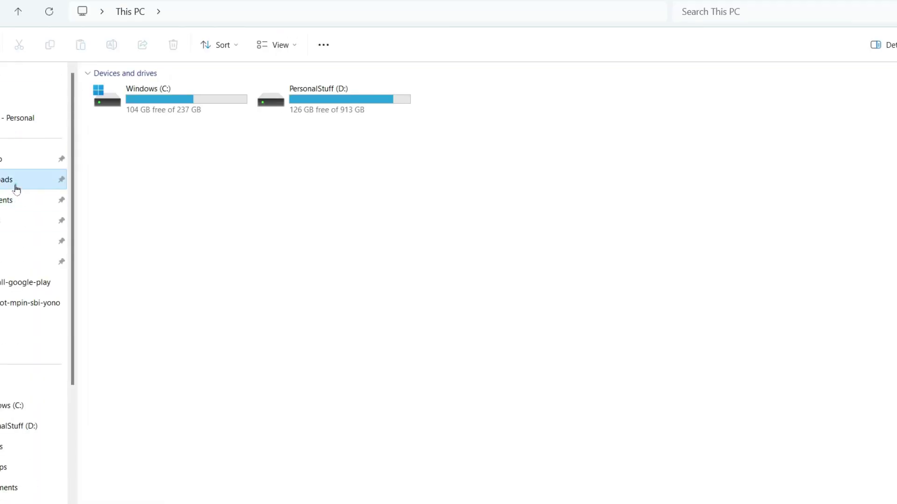
pyautogui.click(14, 182)
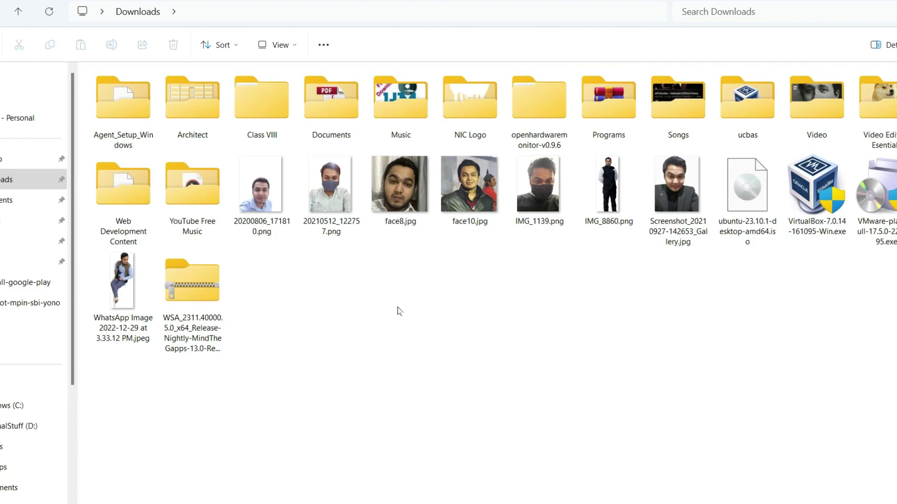
pyautogui.click(403, 184)
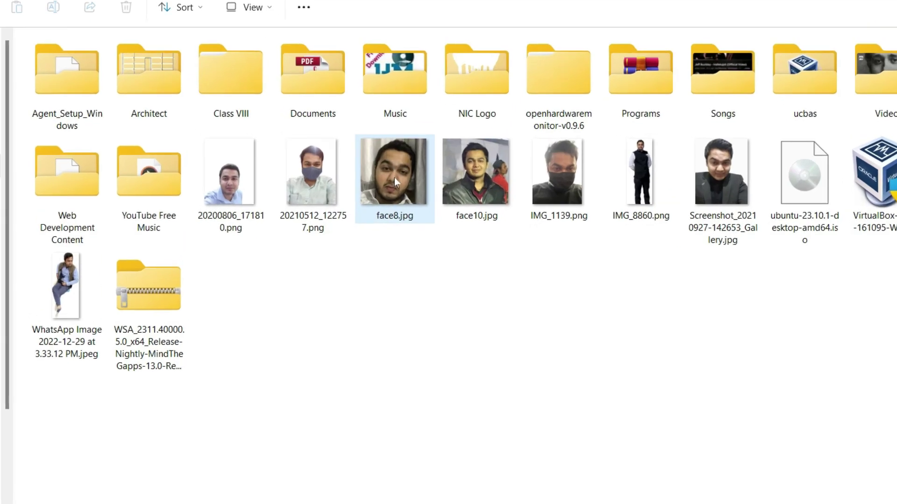
# Step: Make Photos the app for opening face8.jpg and other .jpg files, then close File Explorer
pyautogui.rightClick(394, 177)
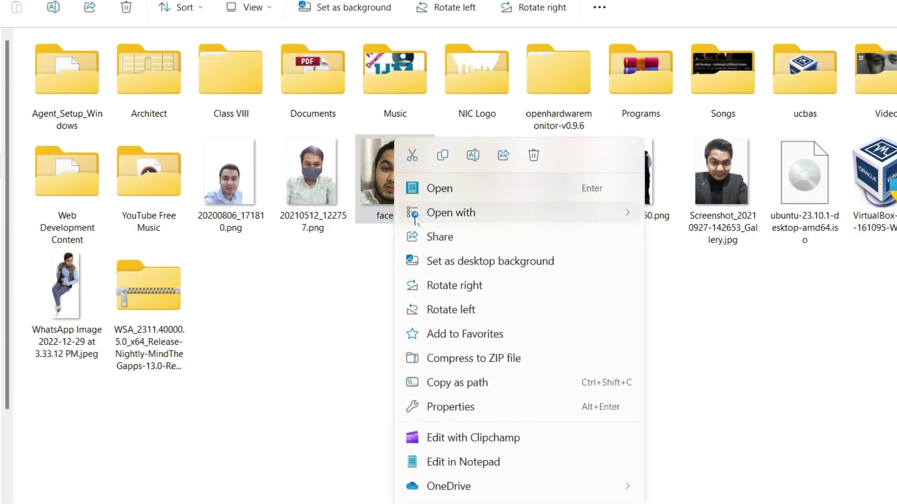
pyautogui.moveTo(490, 212)
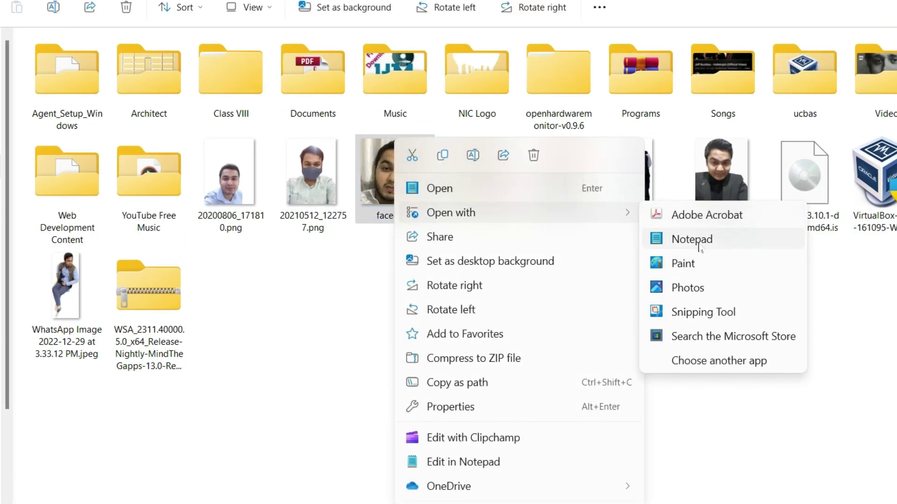
pyautogui.click(703, 363)
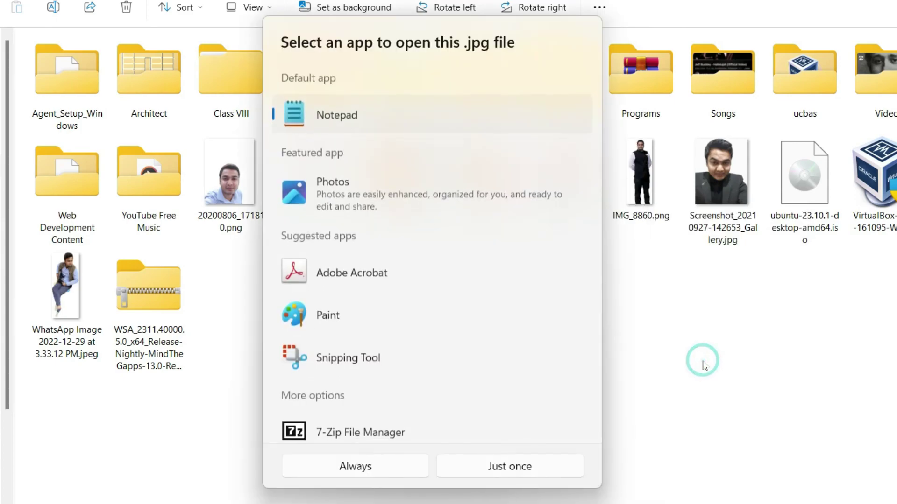
pyautogui.click(404, 201)
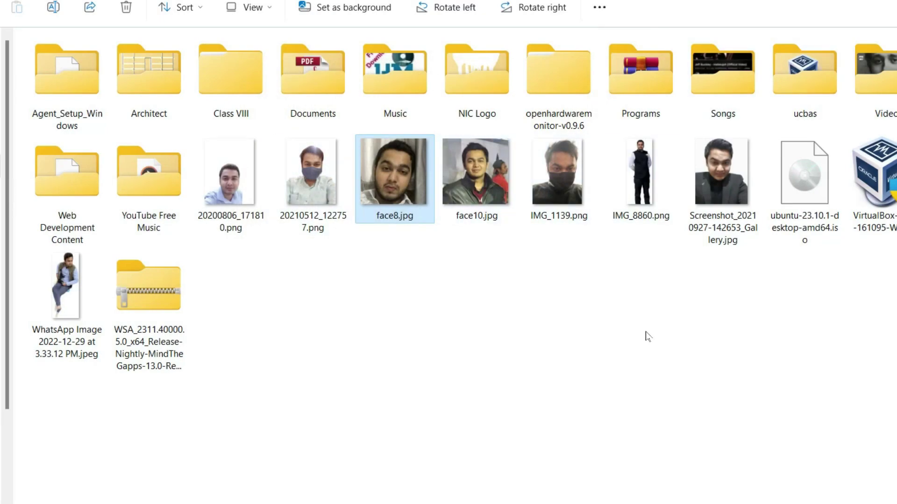
pyautogui.hotkey('alt', 'F4')
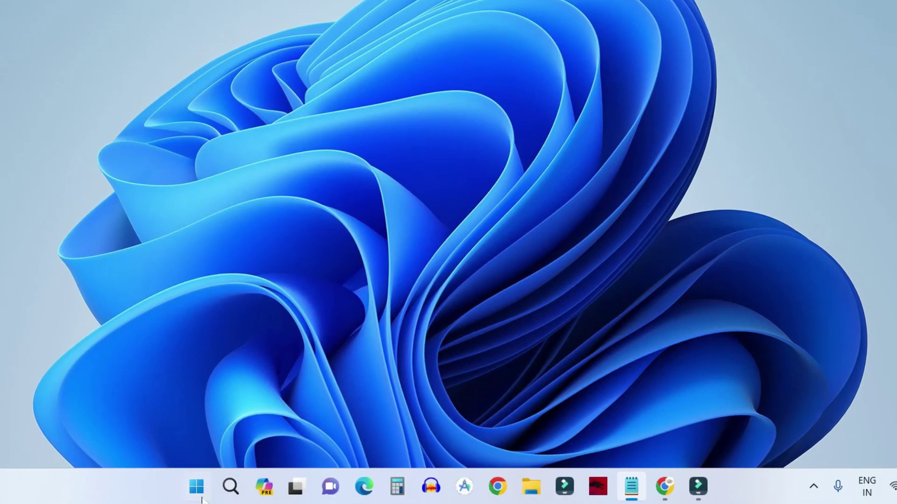
# Step: Open an administrator Windows PowerShell and run sfc /scannow
pyautogui.rightClick(202, 499)
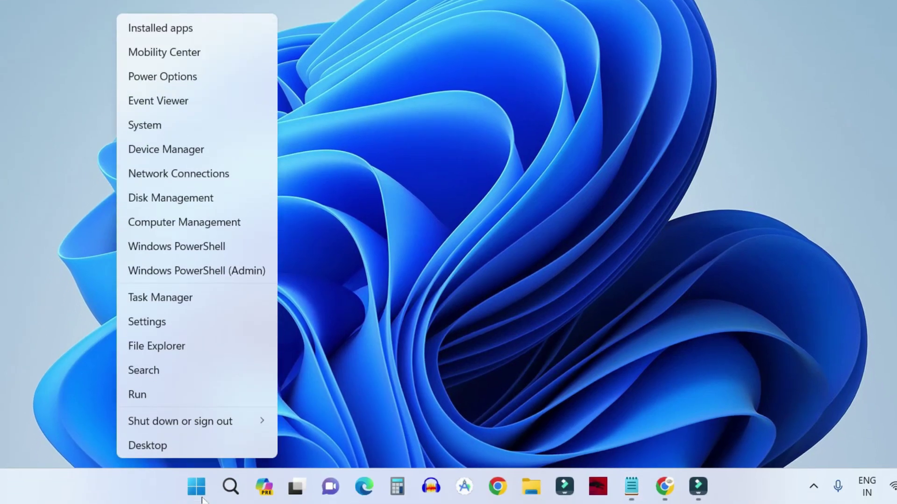
pyautogui.click(230, 323)
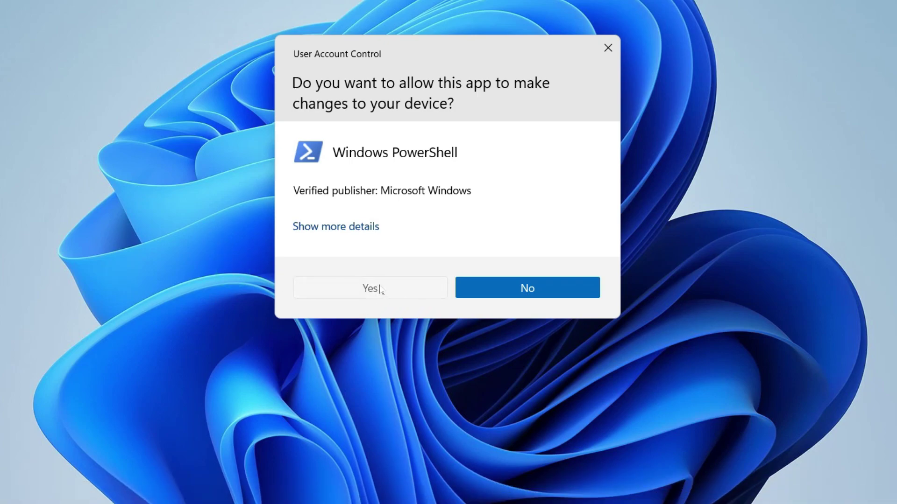
pyautogui.click(380, 286)
pyautogui.write('s')
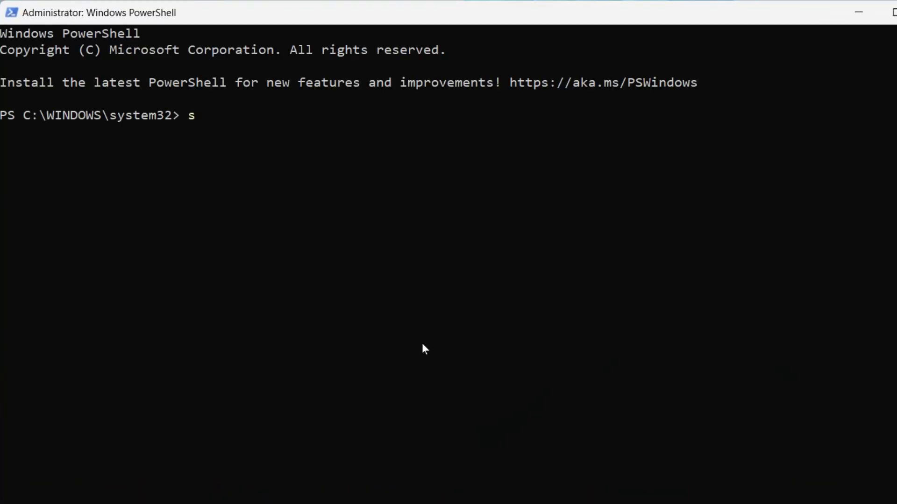
pyautogui.write('fc /')
pyautogui.write('scan')
pyautogui.write('now')
pyautogui.press('Return')
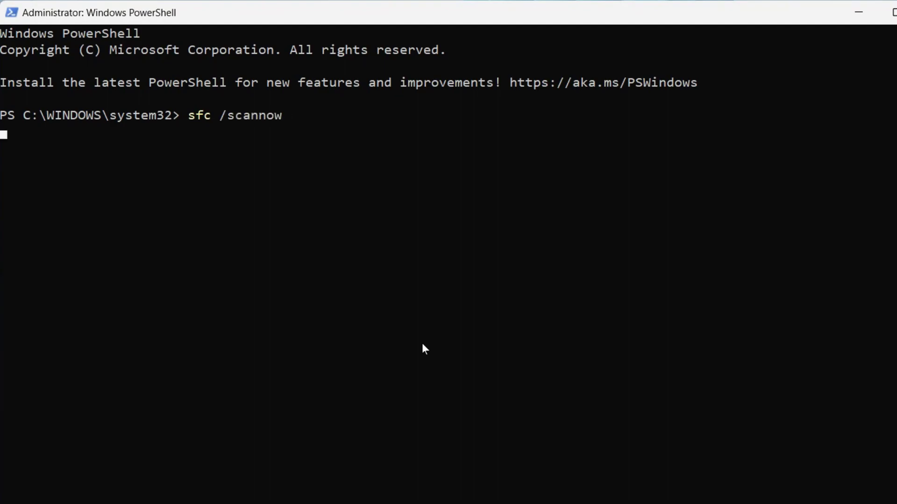